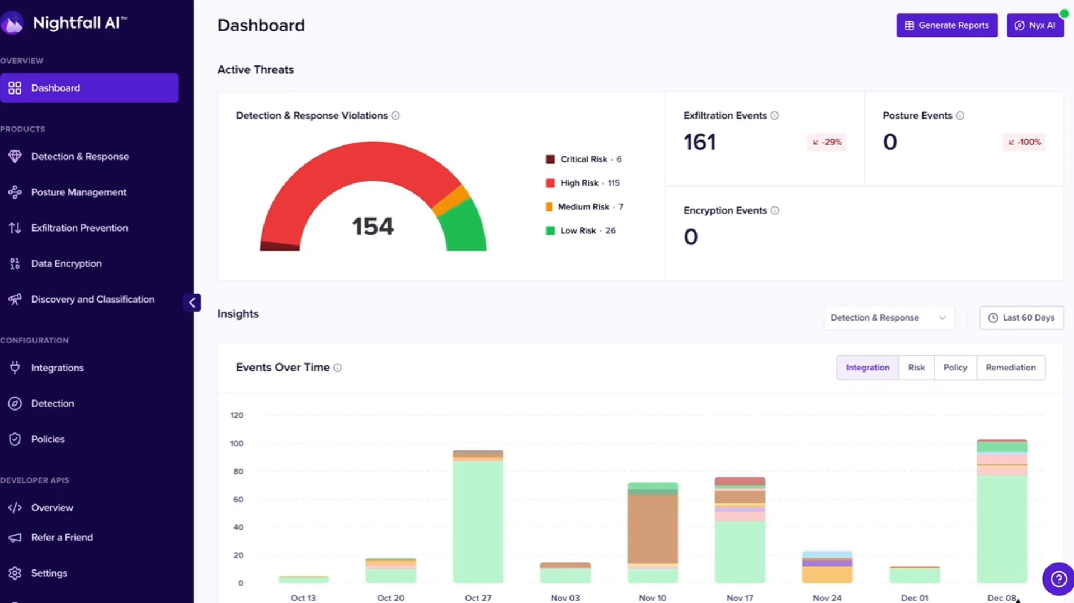
- Open the list of detectors in the Detection configuration and filter it to the Documents category
{"action": "left_click", "coordinate": [84, 413]}
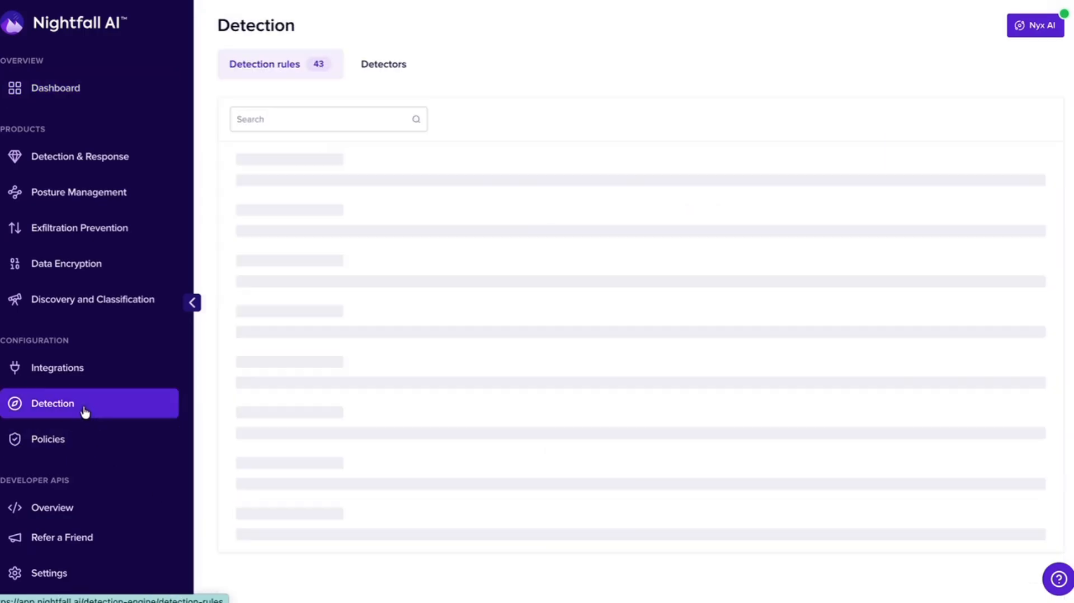
{"action": "left_click", "coordinate": [383, 69]}
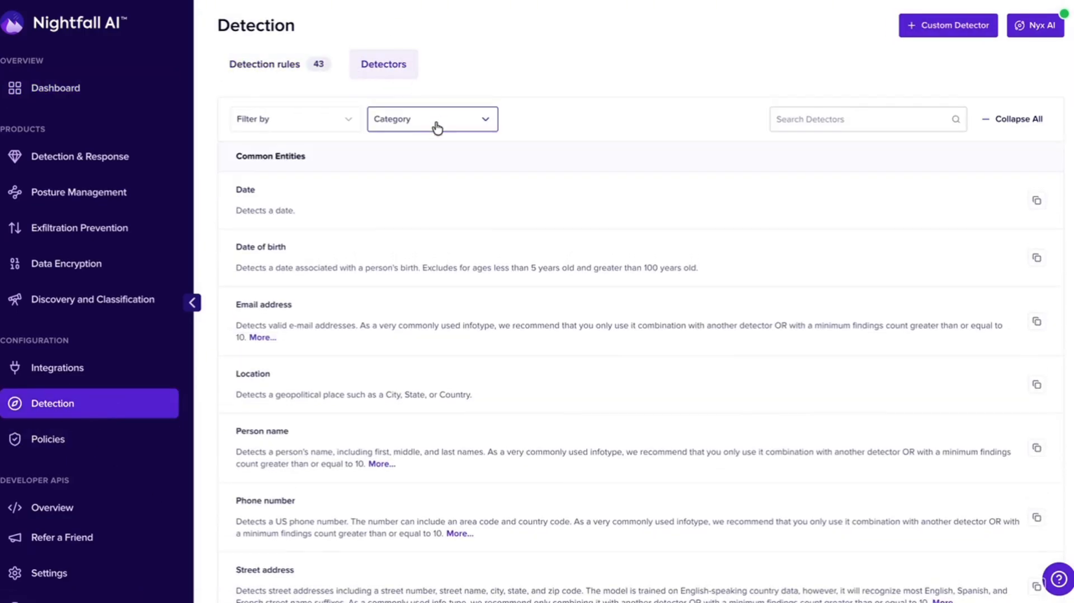
{"action": "left_click", "coordinate": [437, 124]}
{"action": "left_click", "coordinate": [421, 208]}
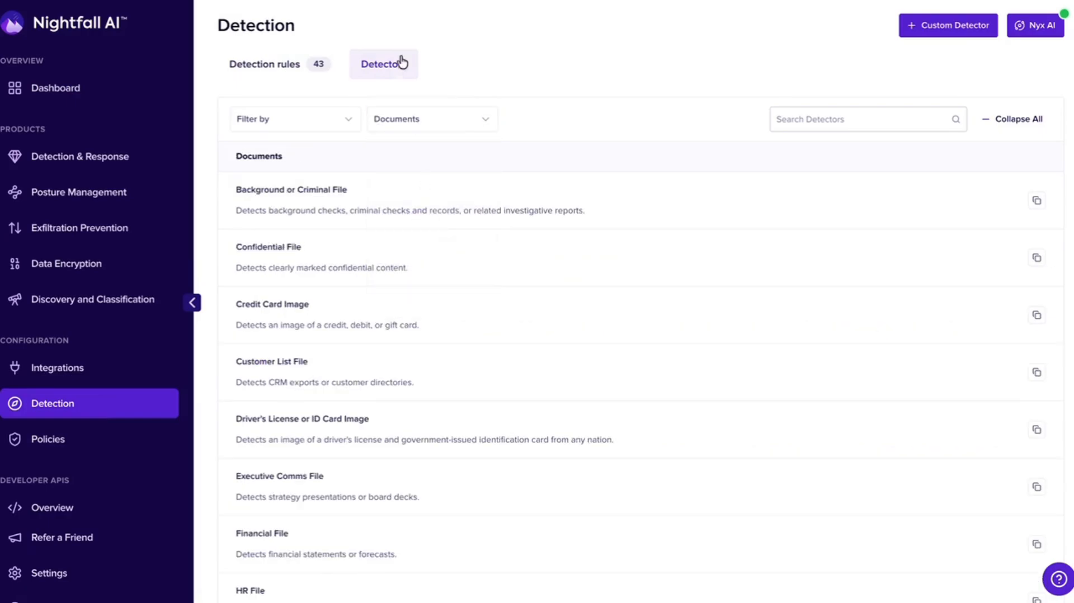
- Examine the built-in document detectors, including Customer List File, HR File and Source Code Internal File
{"action": "scroll", "coordinate": [427, 357], "scroll_direction": "down", "scroll_amount": 4}
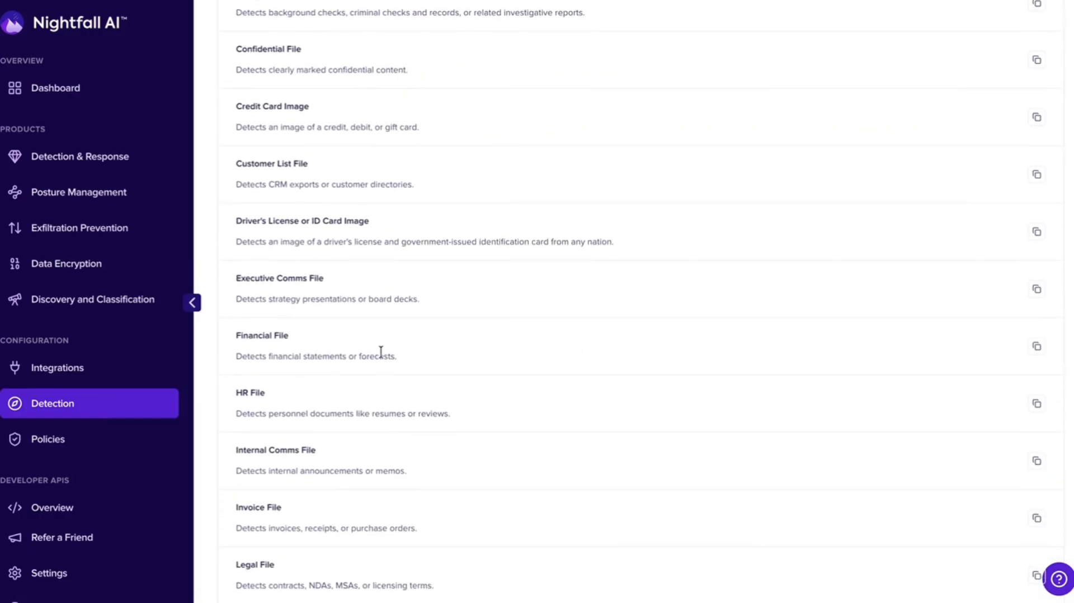
{"action": "left_click_drag", "start_coordinate": [308, 164], "coordinate": [227, 163]}
{"action": "scroll", "coordinate": [386, 453], "scroll_direction": "down", "scroll_amount": 4}
{"action": "left_click_drag", "start_coordinate": [267, 192], "coordinate": [231, 196]}
{"action": "scroll", "coordinate": [309, 350], "scroll_direction": "down", "scroll_amount": 5}
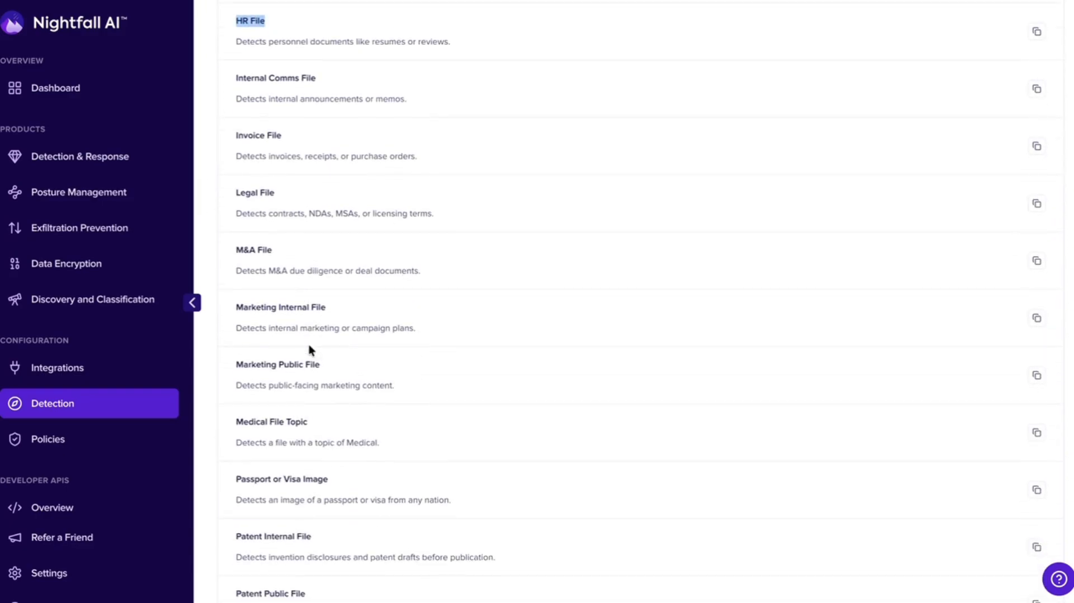
{"action": "scroll", "coordinate": [317, 328], "scroll_direction": "down", "scroll_amount": 10}
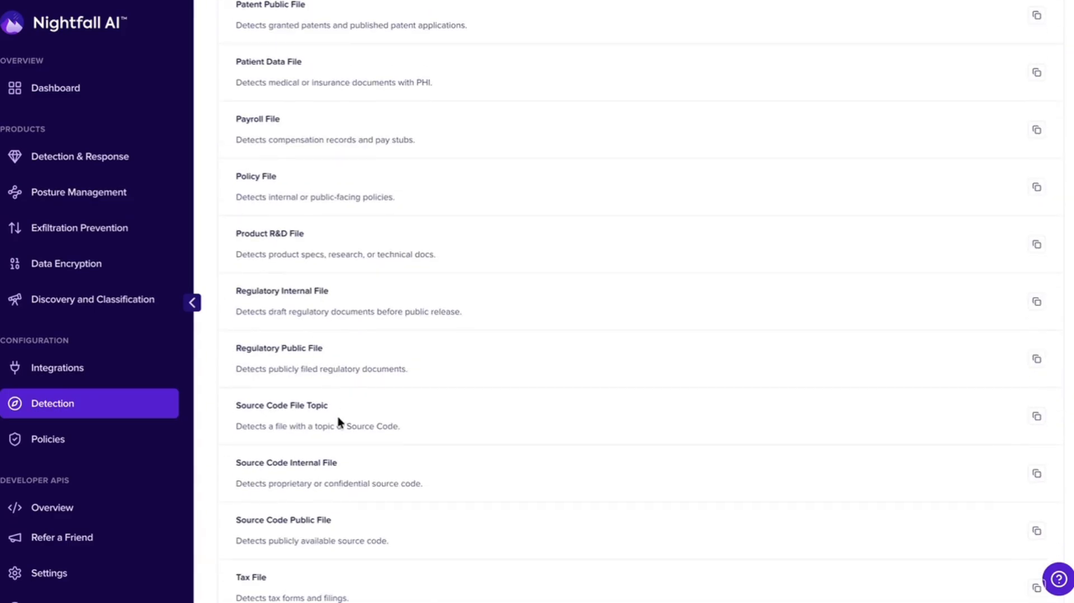
{"action": "left_click_drag", "start_coordinate": [341, 462], "coordinate": [231, 467]}
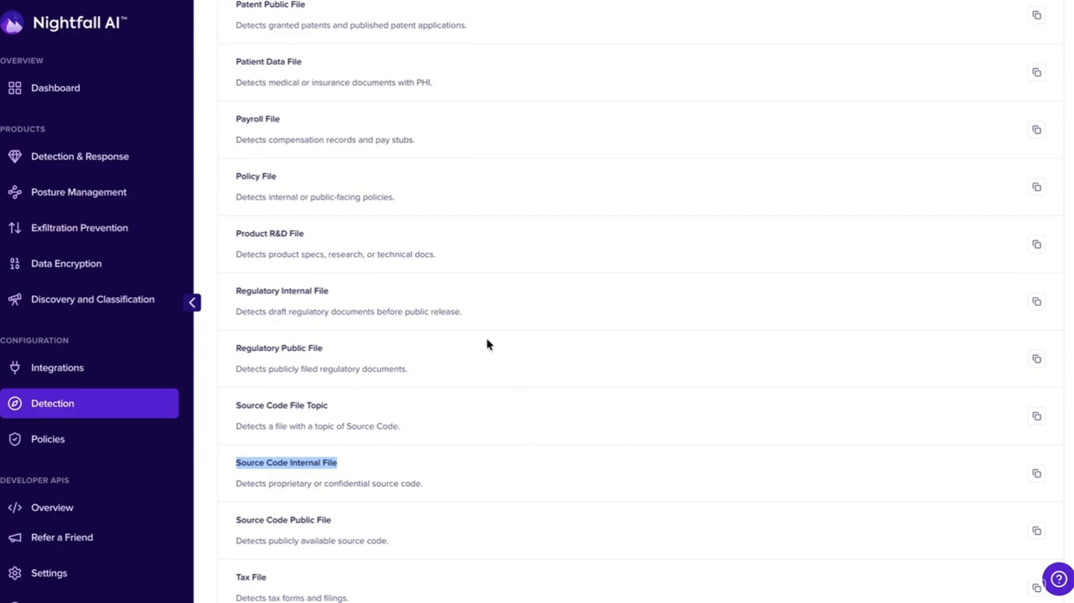
{"action": "scroll", "coordinate": [487, 340], "scroll_direction": "up", "scroll_amount": 20}
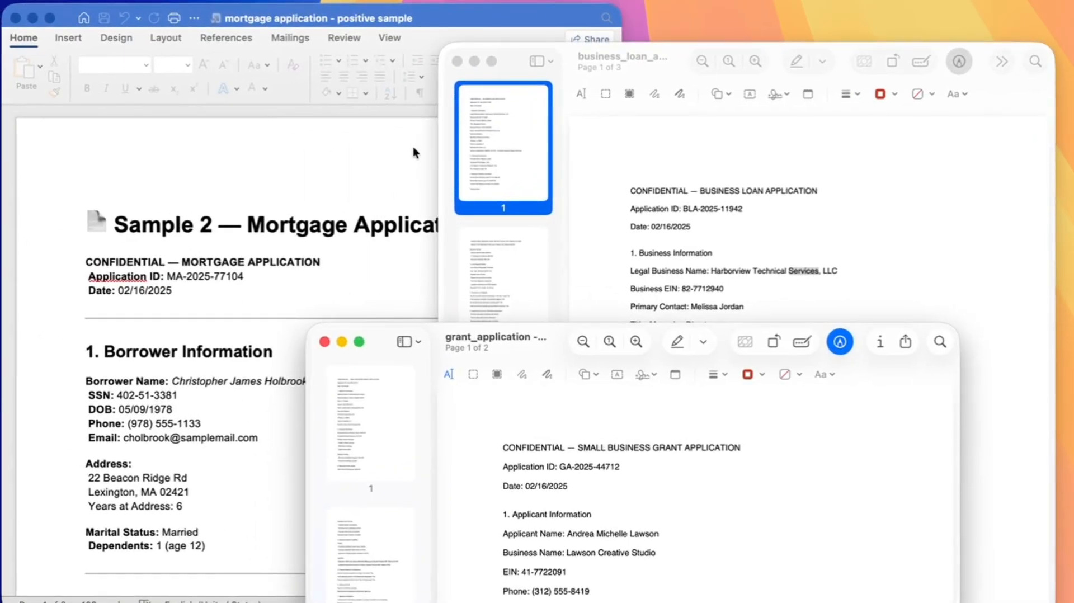
- Review the sample mortgage application, business loan application and grant application documents
{"action": "left_click", "coordinate": [415, 151]}
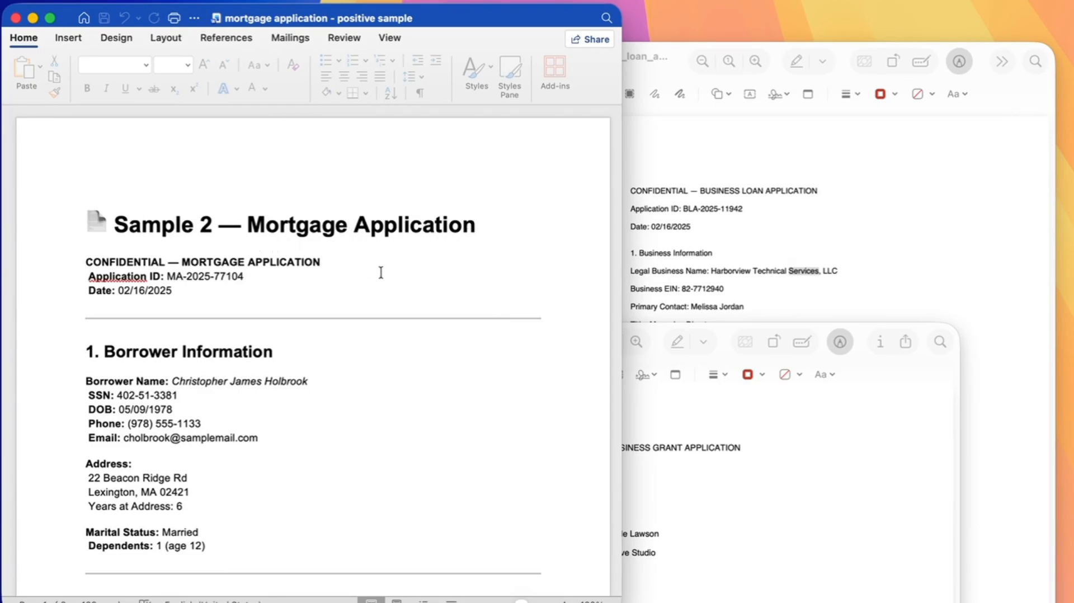
{"action": "left_click", "coordinate": [638, 238]}
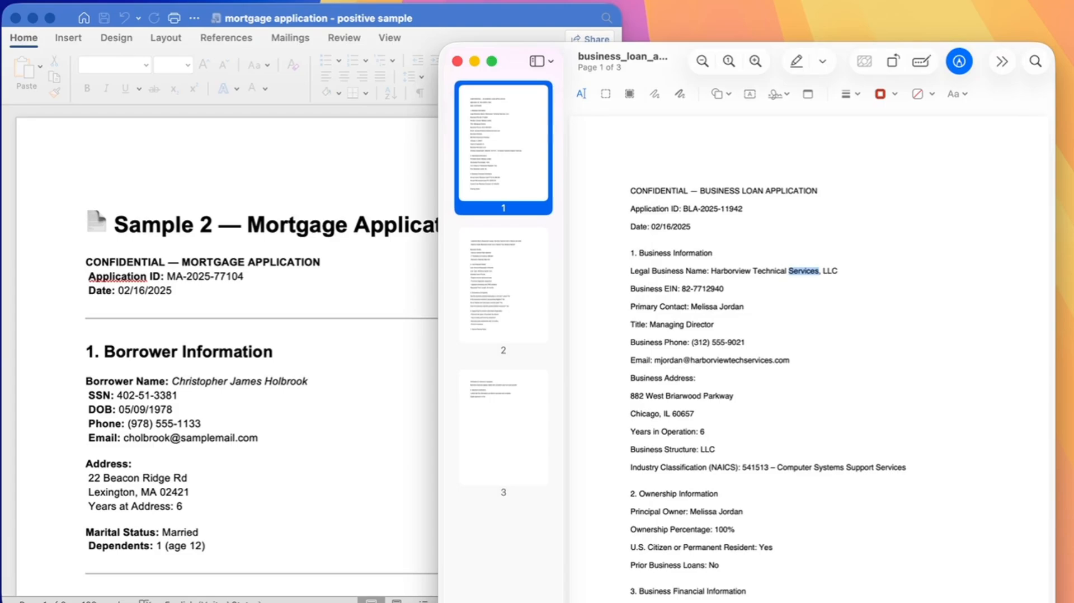
{"action": "left_click", "coordinate": [685, 601]}
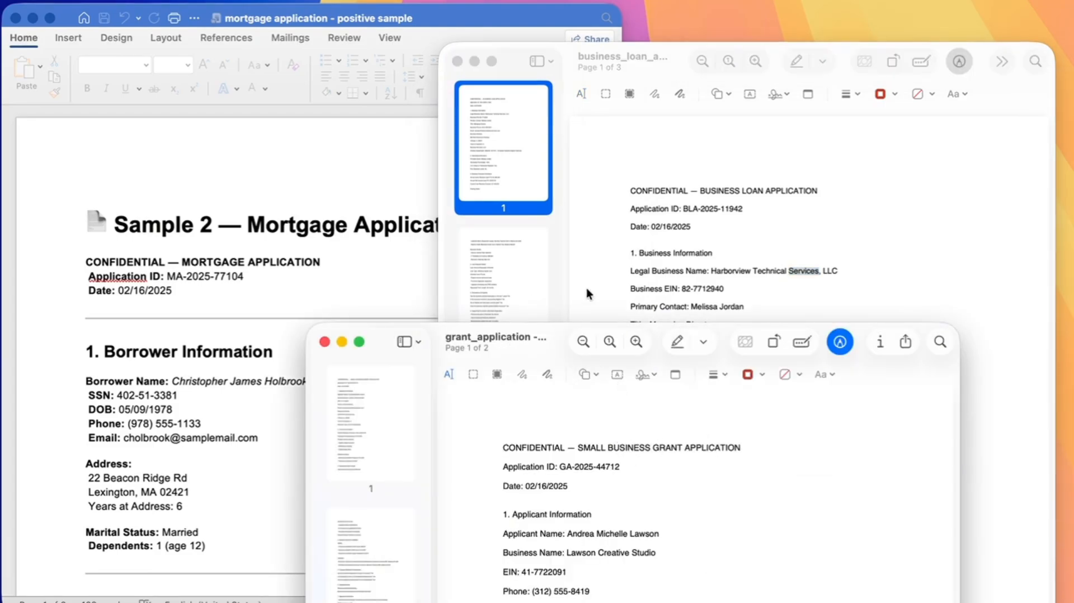
{"action": "left_click", "coordinate": [310, 285]}
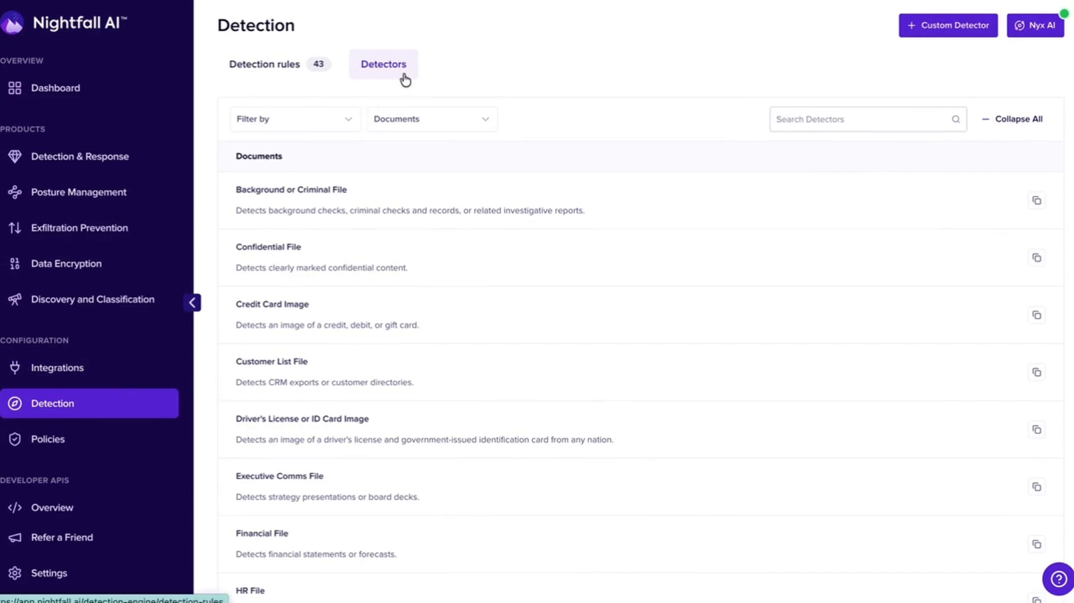
- Start a custom prompt-based file classifier detector and name it "Mortgage Application Detector"
{"action": "left_click", "coordinate": [941, 28]}
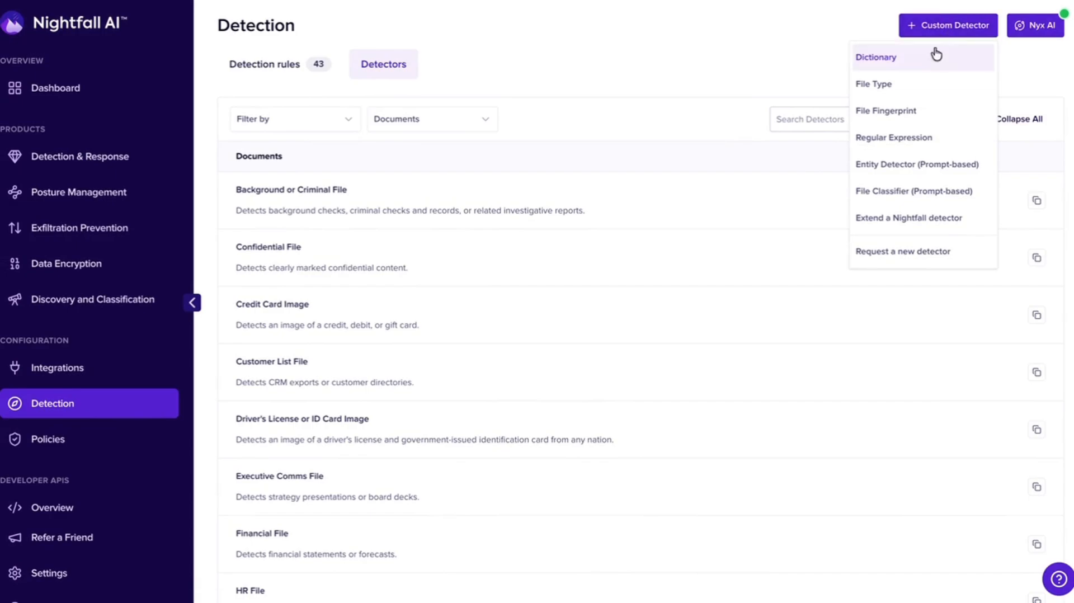
{"action": "left_click", "coordinate": [972, 195]}
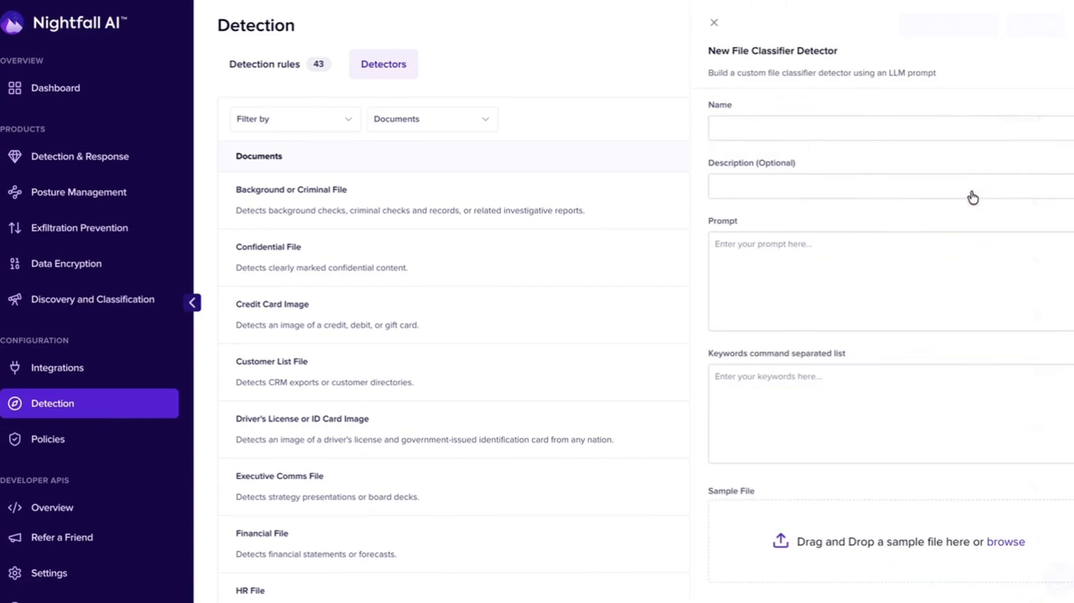
{"action": "left_click", "coordinate": [929, 132]}
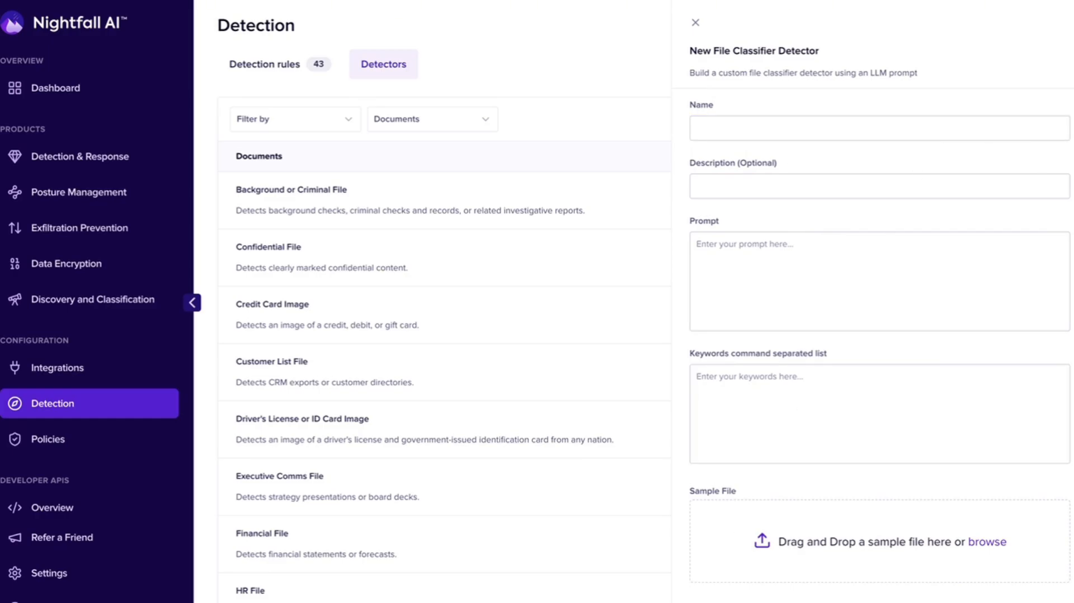
{"action": "left_click", "coordinate": [741, 132]}
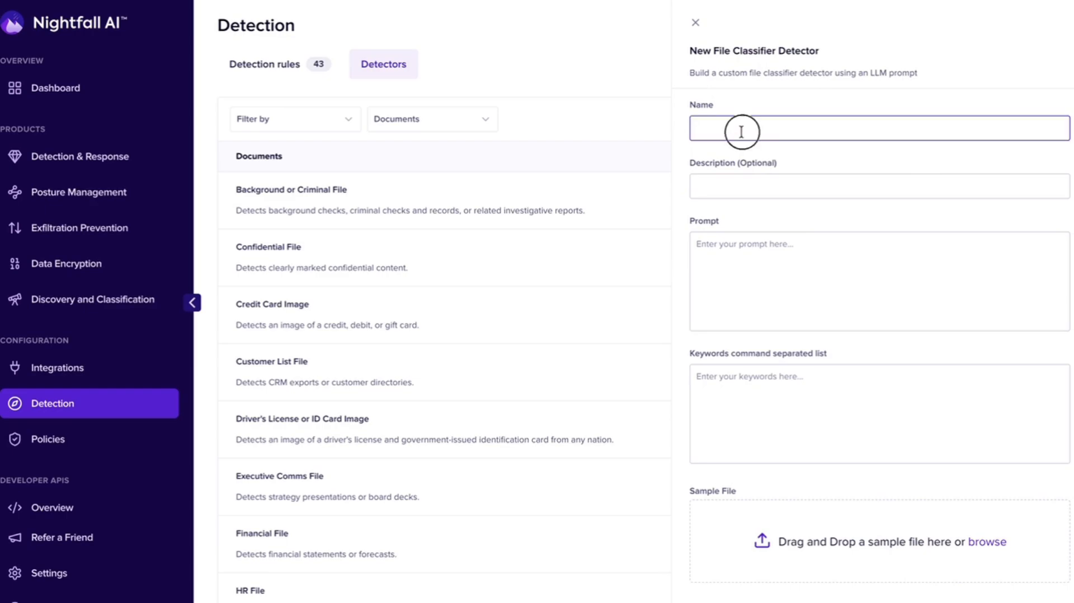
{"action": "type", "text": "Mortgage Application Detector"}
- Enter a prompt to detect completed mortgage application forms with borrower, employment, income, asset, liability, property and loan request details, excluding finalized agreements or closing disclosures
{"action": "left_click", "coordinate": [746, 266]}
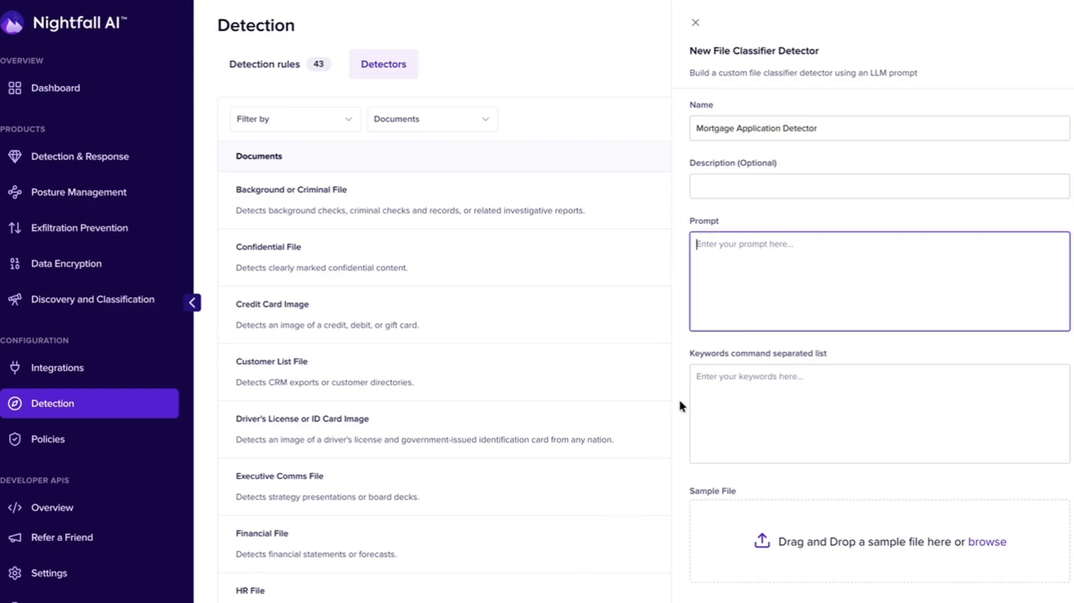
{"action": "left_click", "coordinate": [737, 287]}
{"action": "type", "text": "Detect a completed mortgage application form.  This document collects borrower personal information, employment details, income, assets and liabilities, property information, and loan request details.  It is used during the mortgage origination process and does not include finalized loan agreements or closing disclosures."}
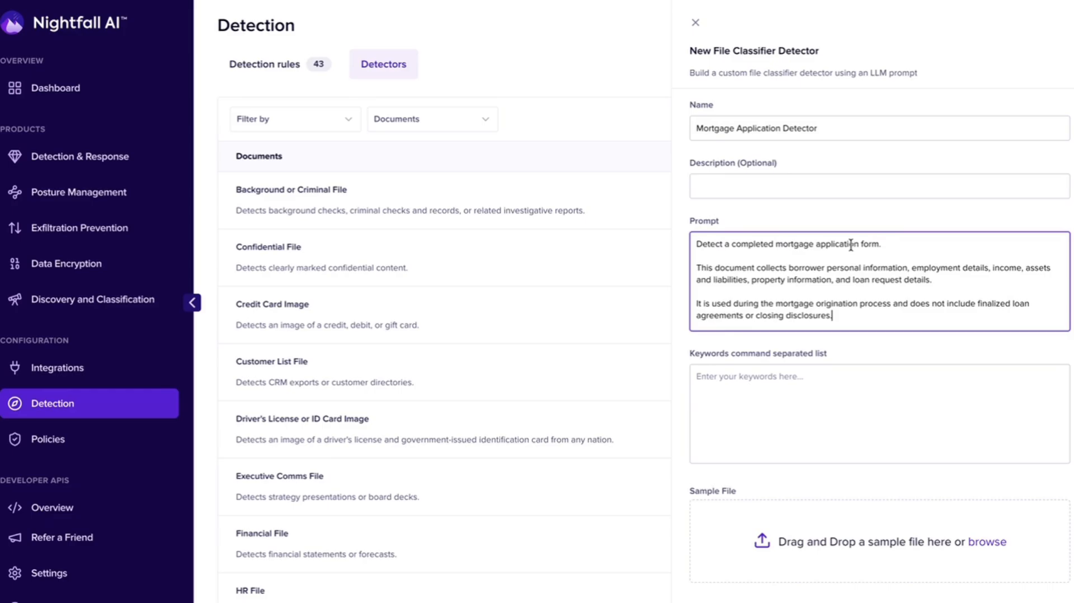
{"action": "left_click_drag", "start_coordinate": [858, 244], "coordinate": [776, 245]}
{"action": "double_click", "coordinate": [752, 245]}
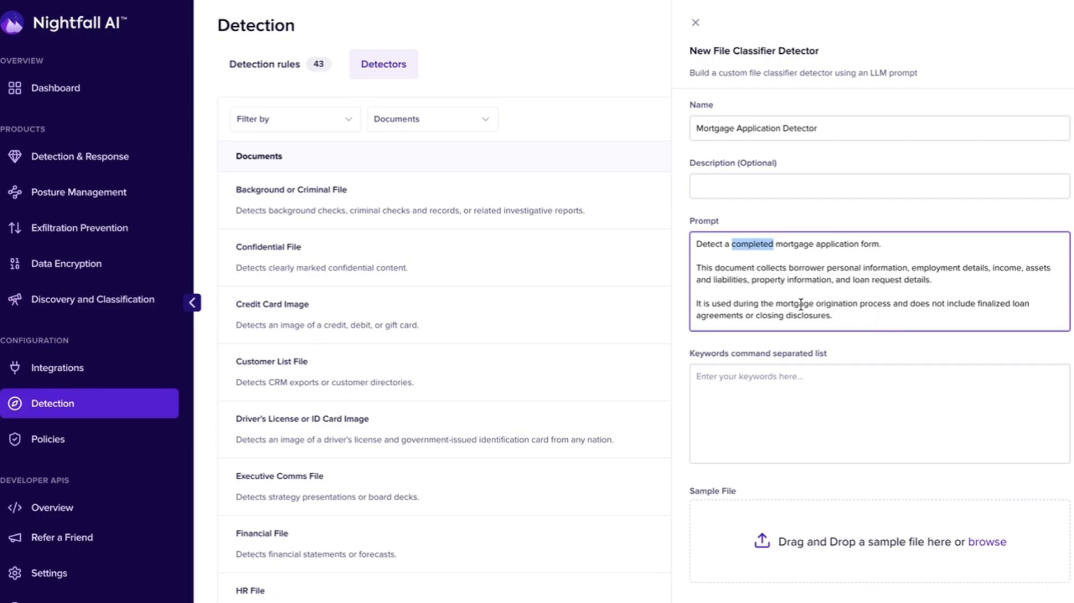
{"action": "left_click", "coordinate": [828, 304]}
- Enter the keywords "Borrower, Current Address, Employer, Position, Base Monthly Income, Assets, Liabilities" and attach "mortgage sample file for prompt.pdf" as the sample file
{"action": "left_click", "coordinate": [832, 402]}
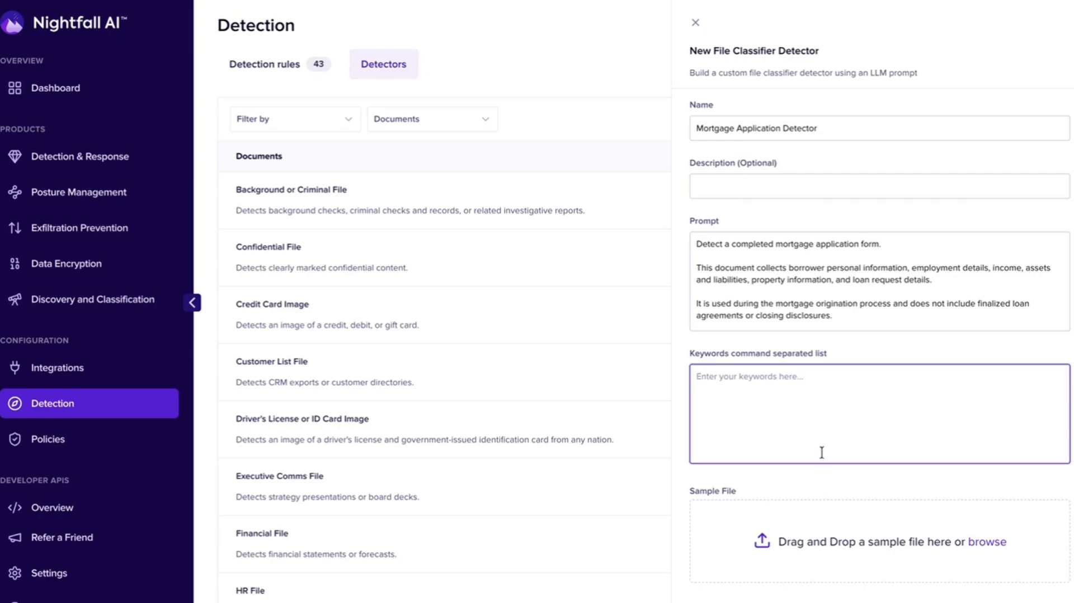
{"action": "type", "text": "Borrower, Current Address, Employer, Position, Base Monthly Income, Assets, Liabilities"}
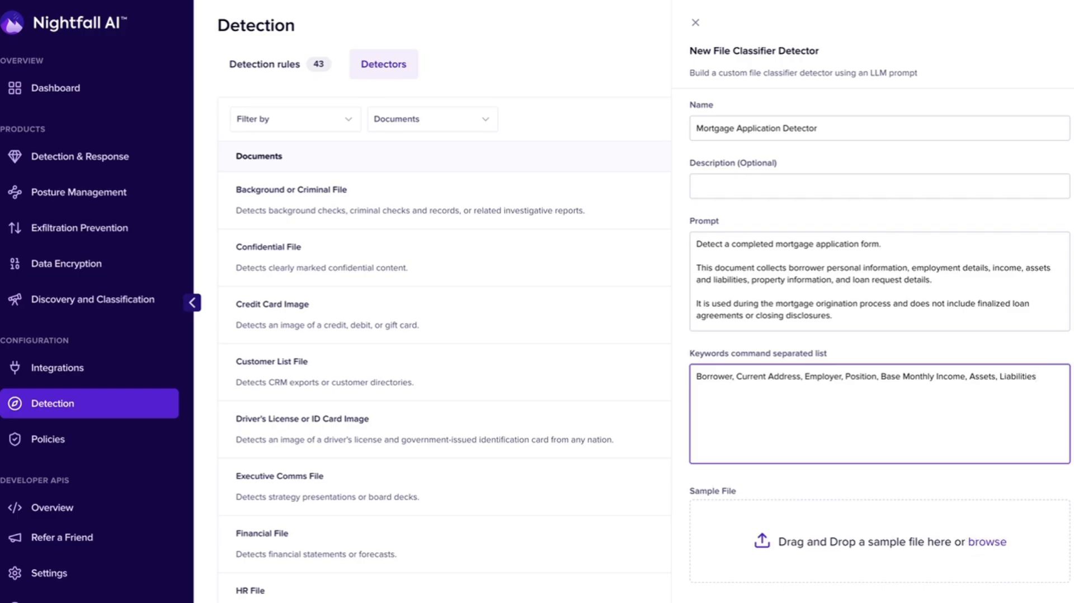
{"action": "left_click_drag", "start_coordinate": [1073, 426], "coordinate": [975, 523]}
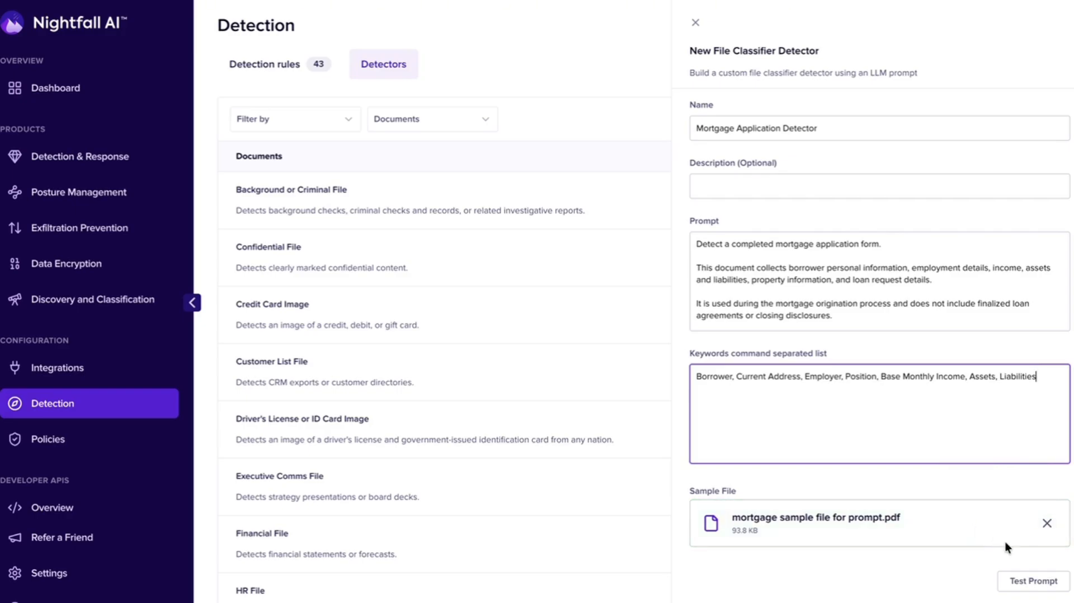
- Test the detector's prompt, review the detector summary and create the custom file classifier
{"action": "scroll", "coordinate": [1002, 548], "scroll_direction": "down", "scroll_amount": 2}
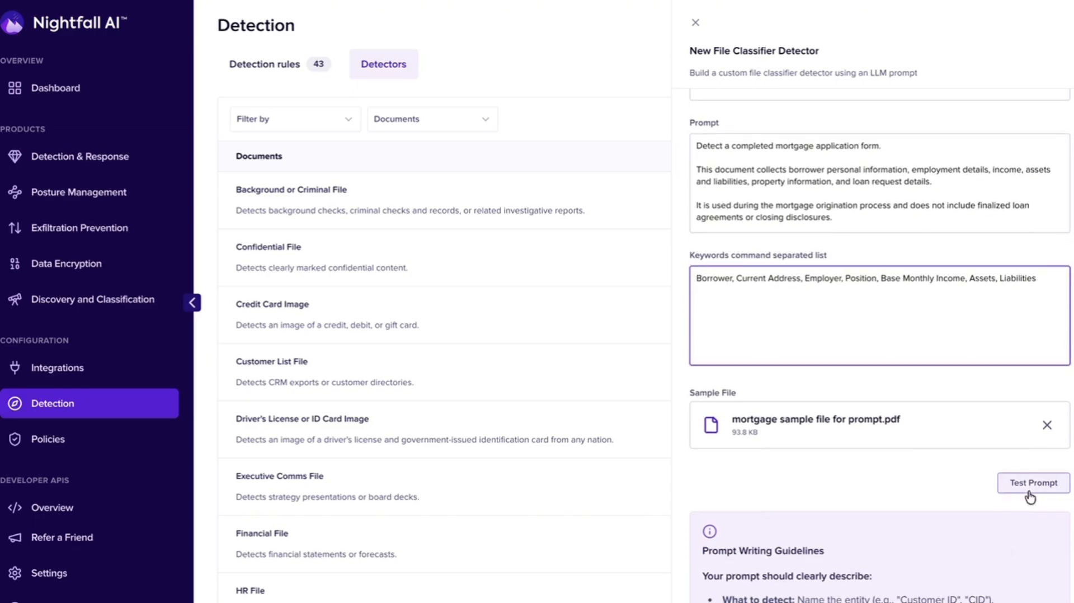
{"action": "left_click", "coordinate": [1042, 488]}
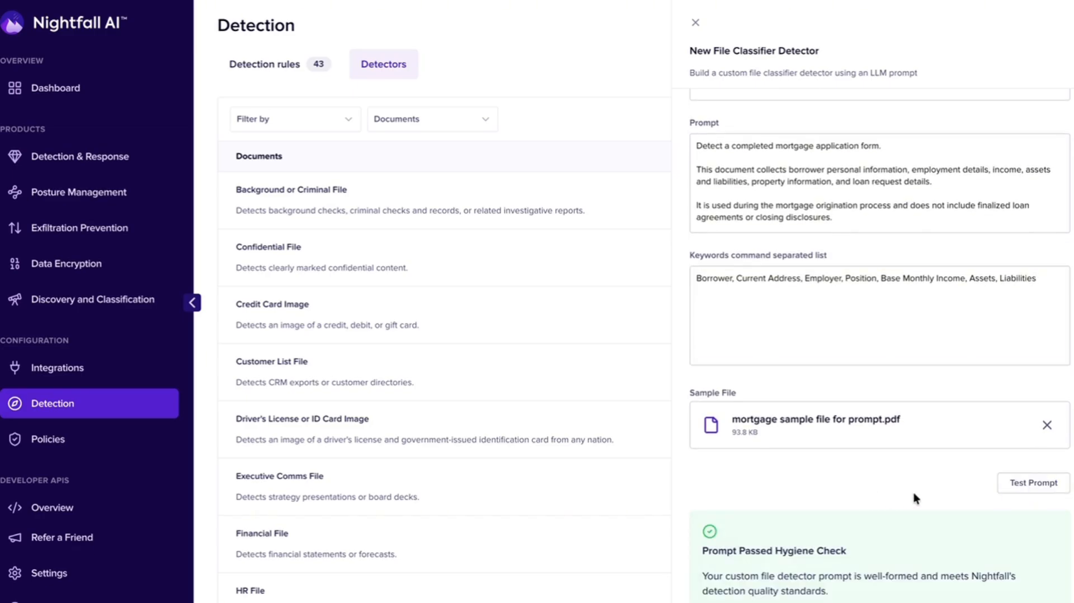
{"action": "scroll", "coordinate": [914, 492], "scroll_direction": "down", "scroll_amount": 3}
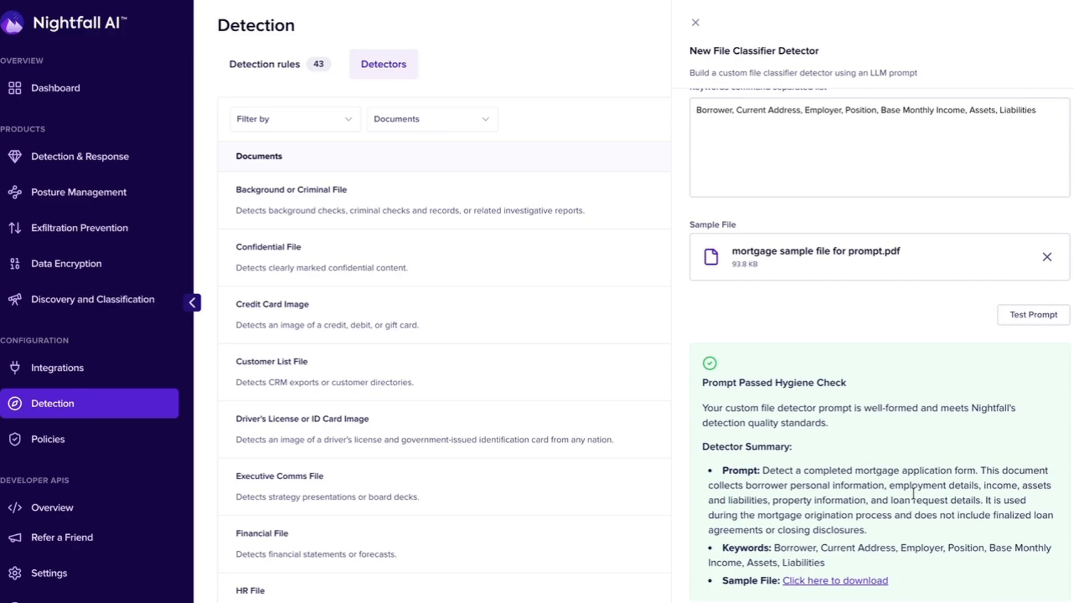
{"action": "scroll", "coordinate": [828, 312], "scroll_direction": "down", "scroll_amount": 1}
{"action": "left_click", "coordinate": [1024, 577]}
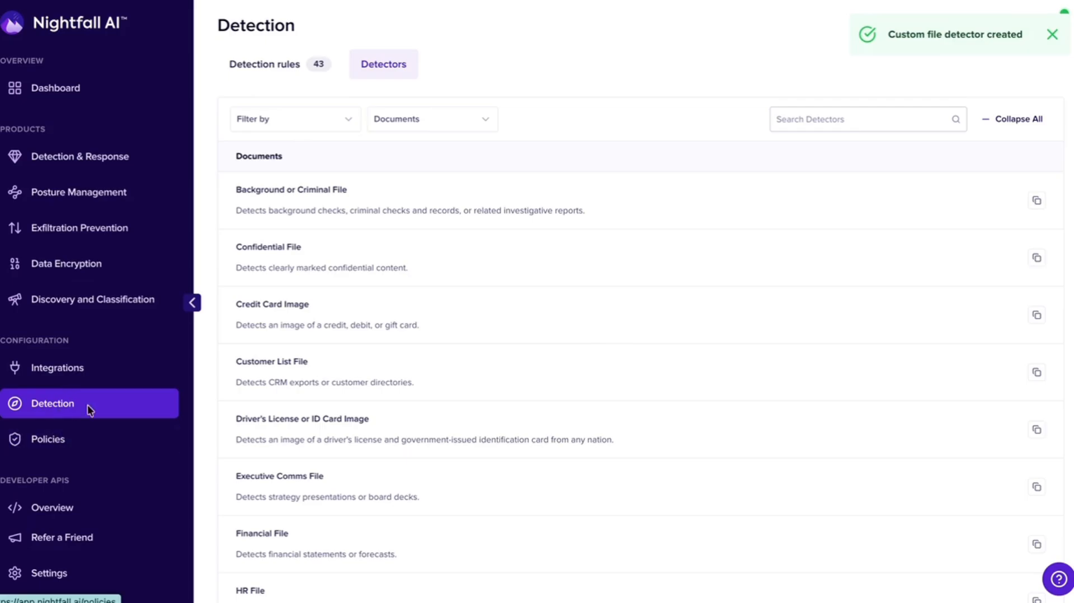
- Switch to Slack and send the grant application, business loan application and mortgage application sample files to the #demo channel
{"action": "left_click", "coordinate": [484, 1]}
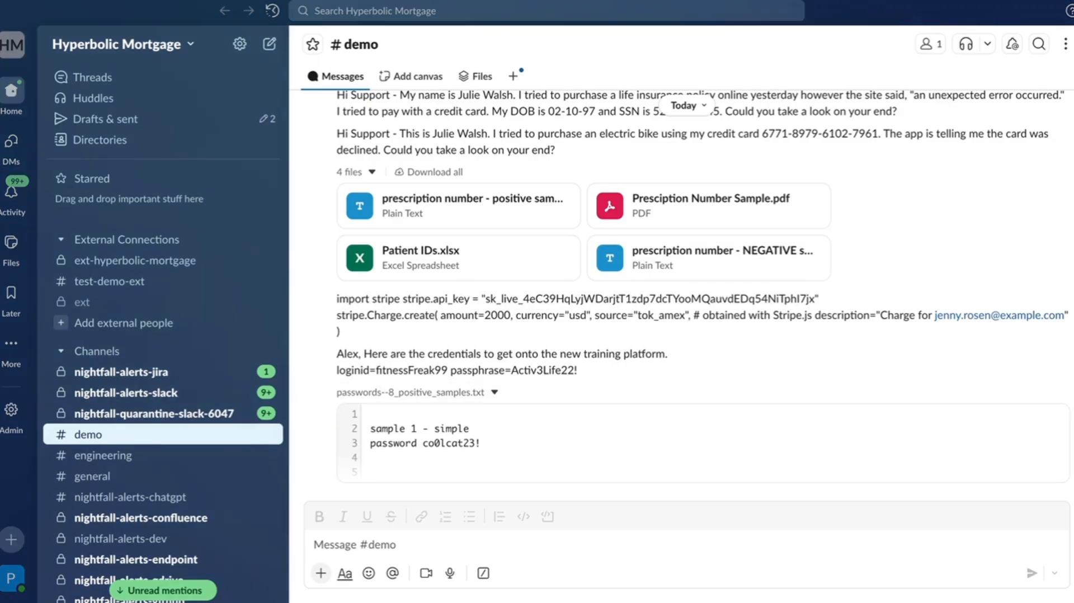
{"action": "left_click_drag", "start_coordinate": [952, 263], "coordinate": [429, 545]}
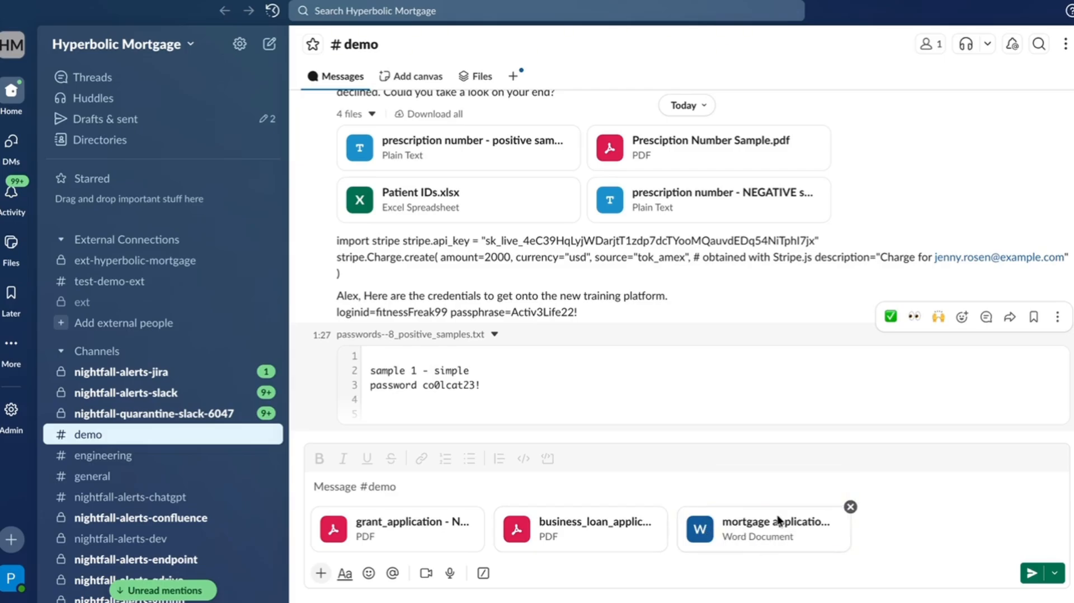
{"action": "left_click", "coordinate": [1031, 573]}
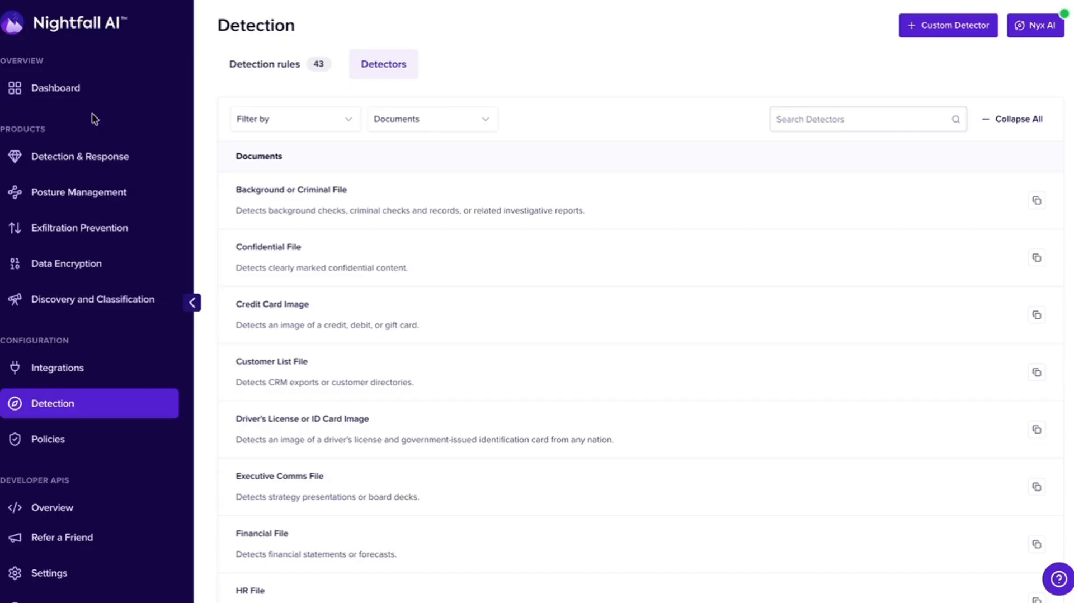
- Return to Nightfall's Detection & Response violations, close the open Financial File finding and load the new violations
{"action": "left_click", "coordinate": [87, 158]}
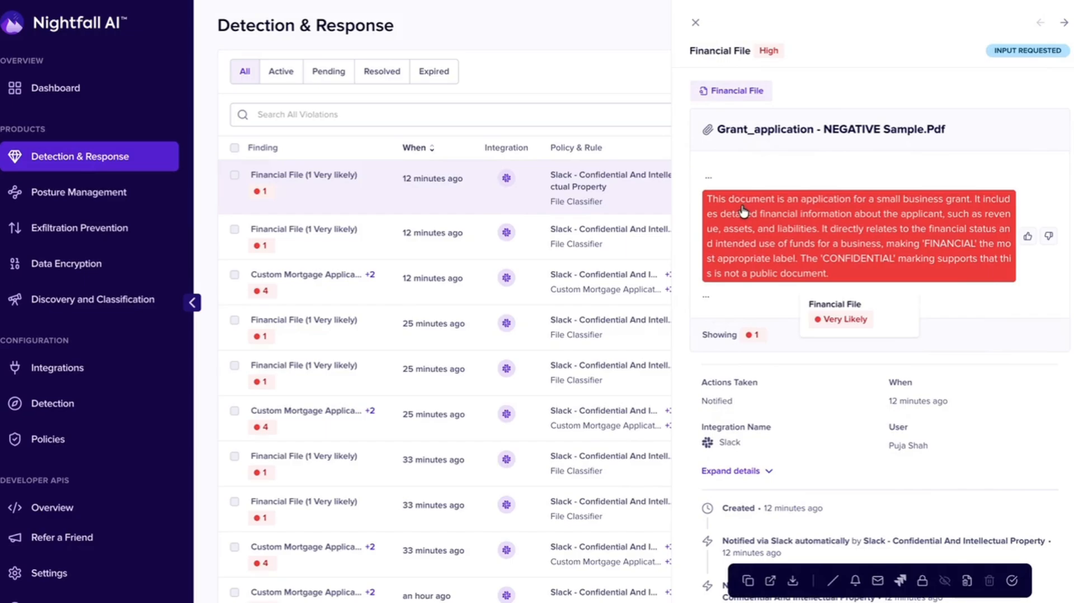
{"action": "left_click", "coordinate": [697, 25]}
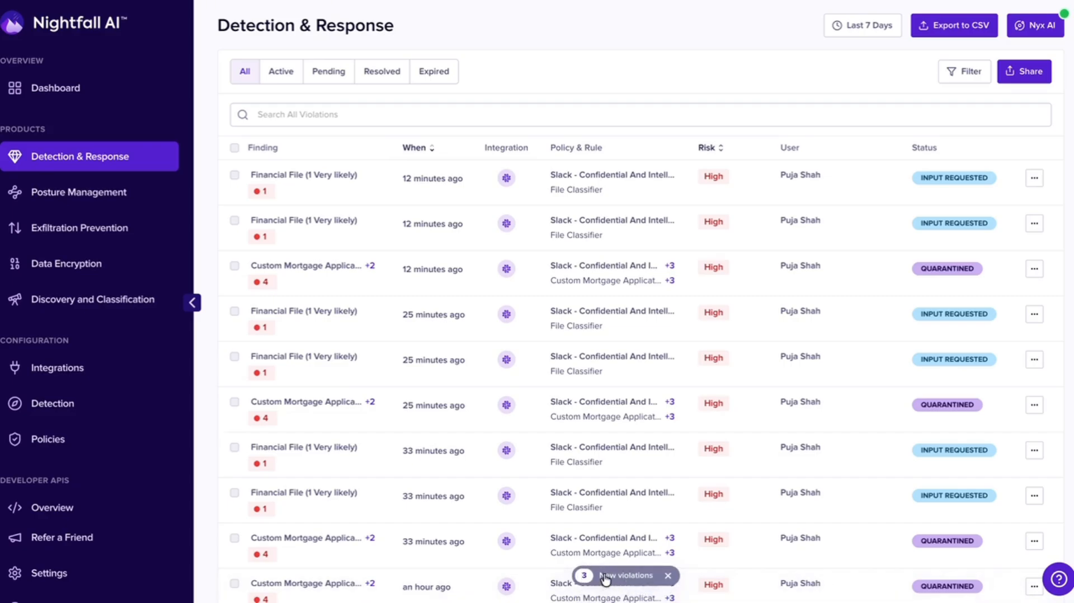
{"action": "left_click", "coordinate": [603, 573]}
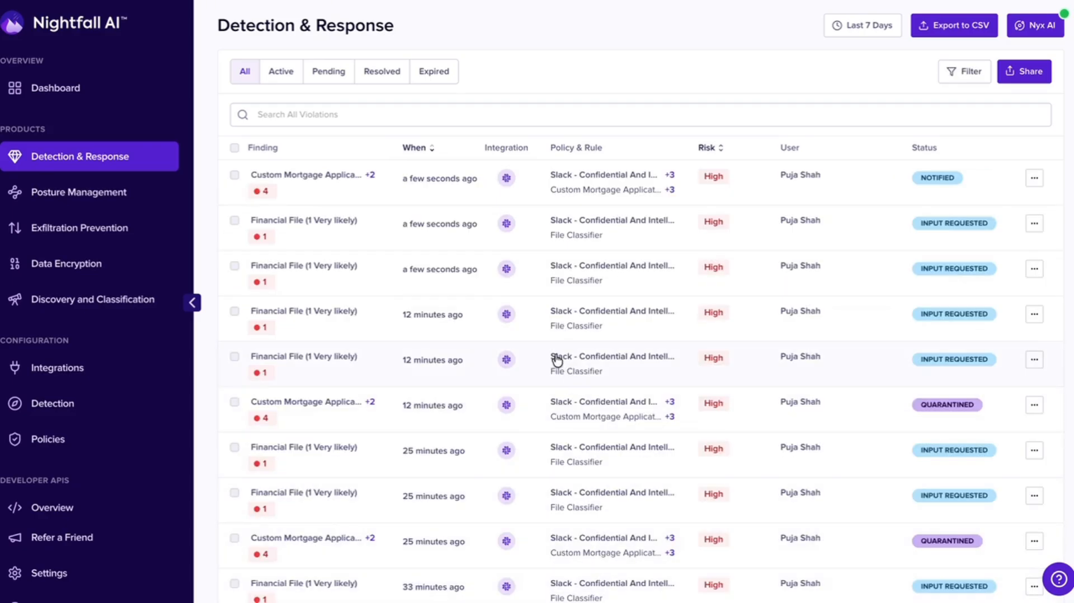
- Open the newest Custom Mortgage Application violation and examine why the mortgage document matched the custom detector
{"action": "left_click", "coordinate": [348, 179]}
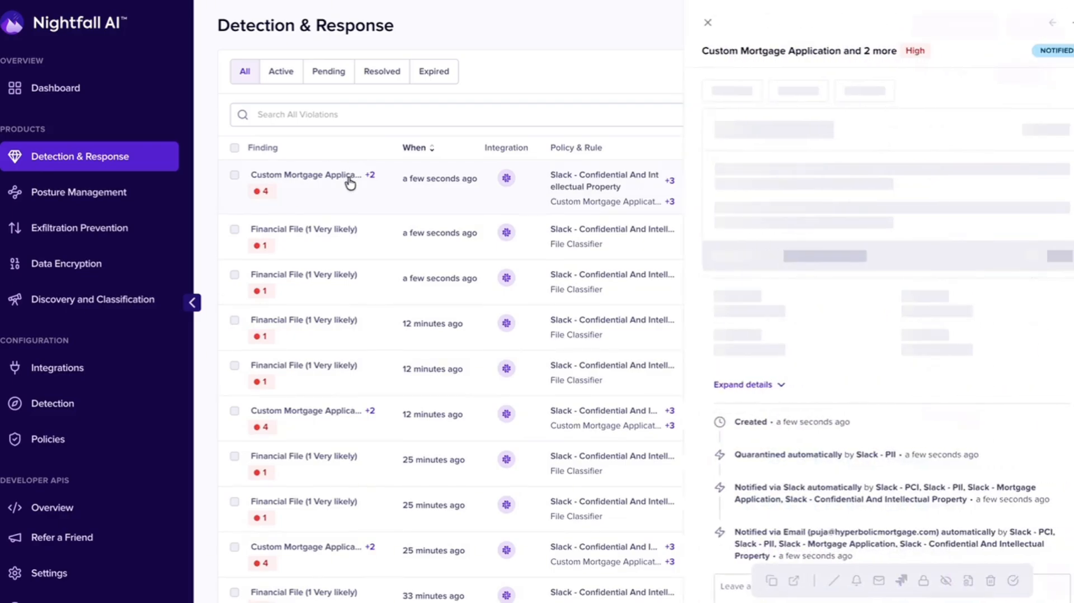
{"action": "left_click_drag", "start_coordinate": [757, 157], "coordinate": [934, 157]}
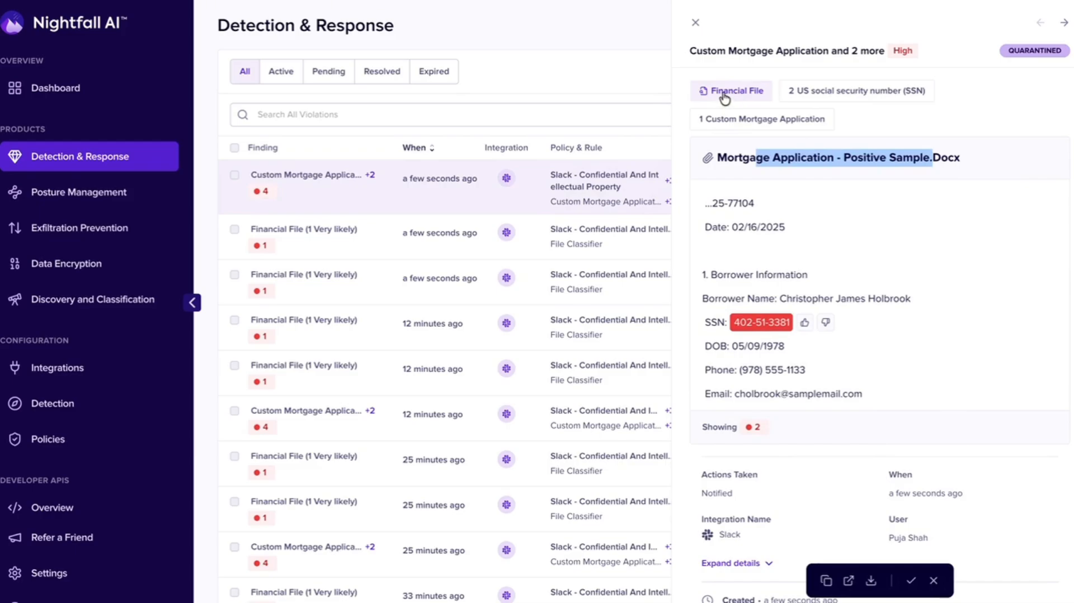
{"action": "left_click", "coordinate": [755, 120]}
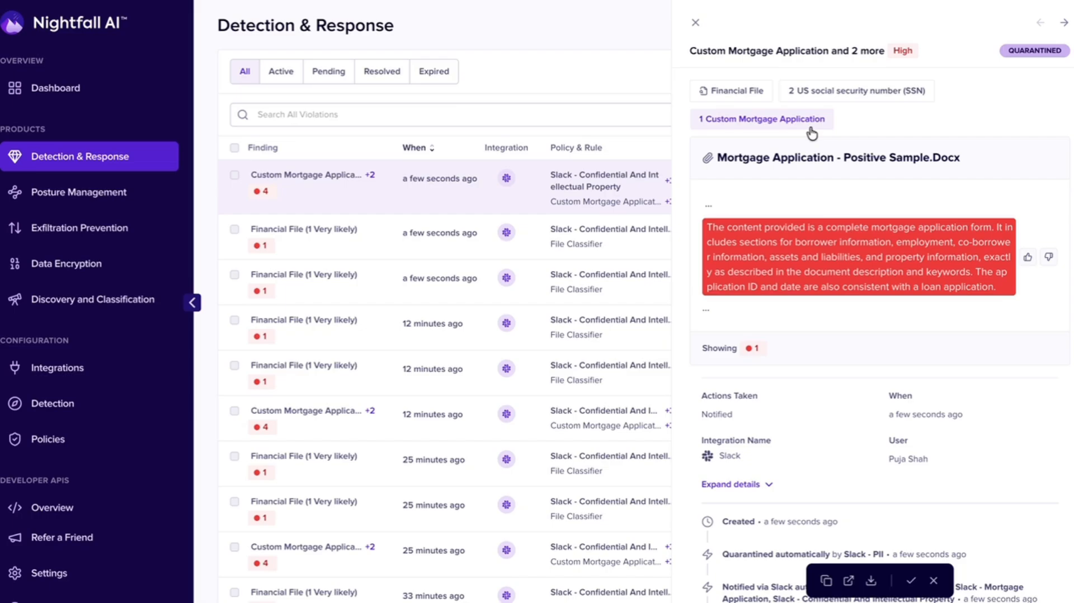
- Examine the newest Financial File violations for the grant application and business loan application samples
{"action": "left_click", "coordinate": [346, 242]}
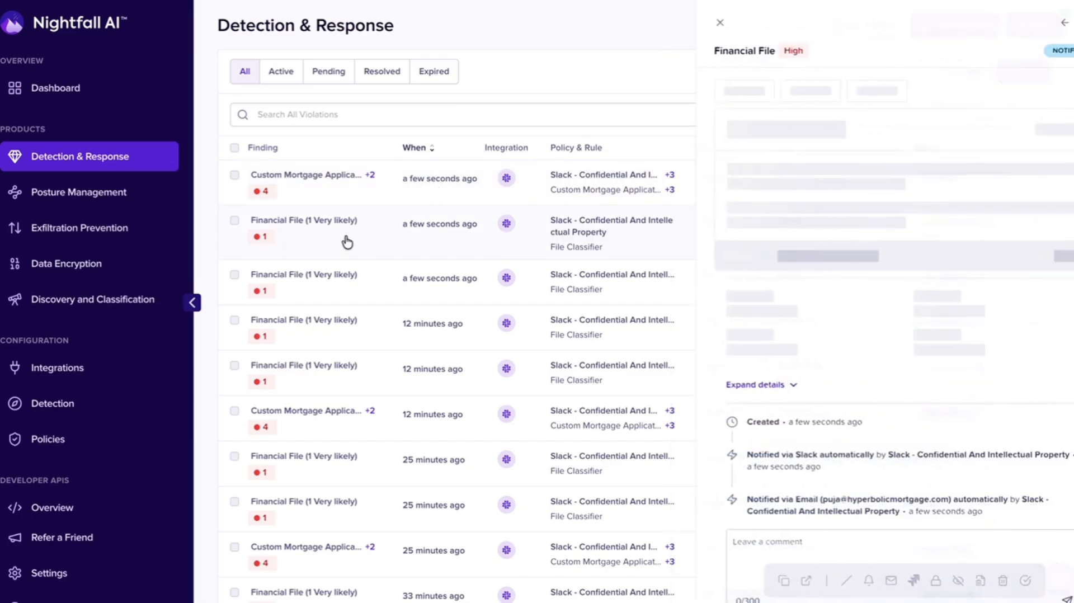
{"action": "left_click_drag", "start_coordinate": [754, 129], "coordinate": [873, 130]}
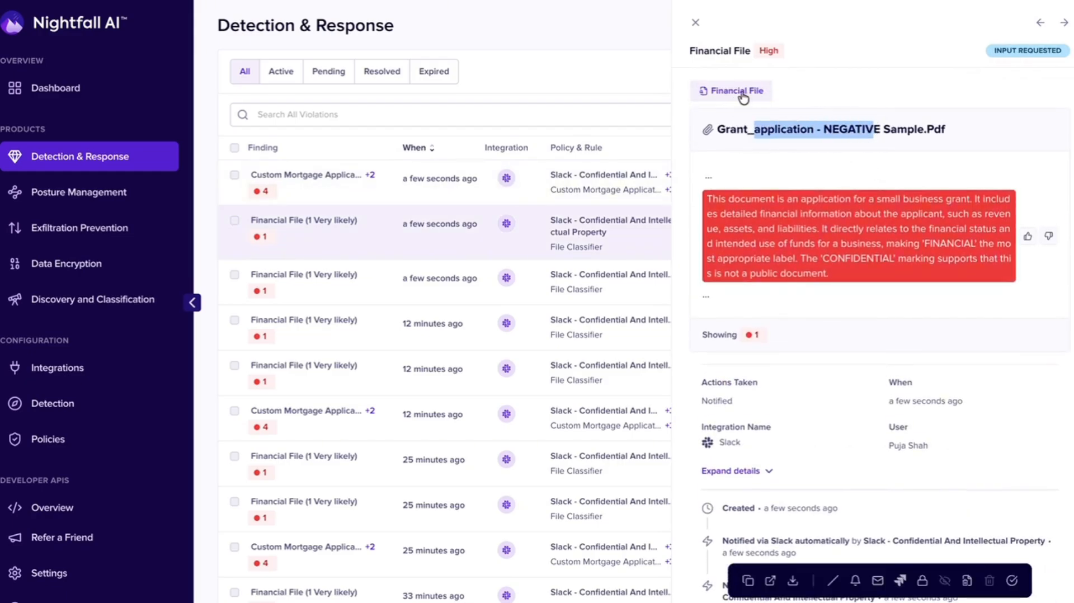
{"action": "left_click", "coordinate": [347, 280]}
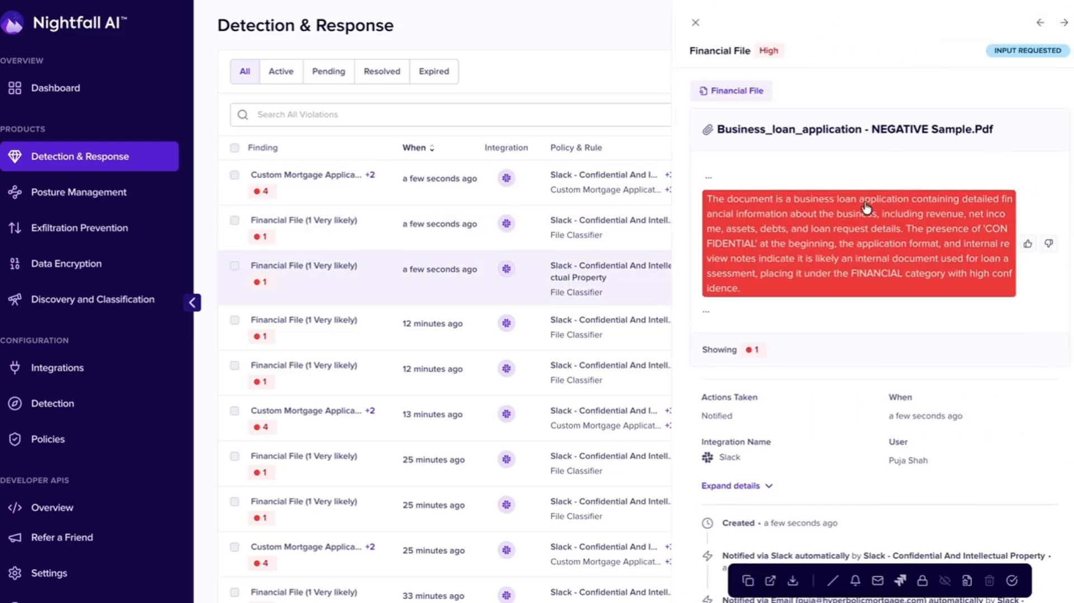